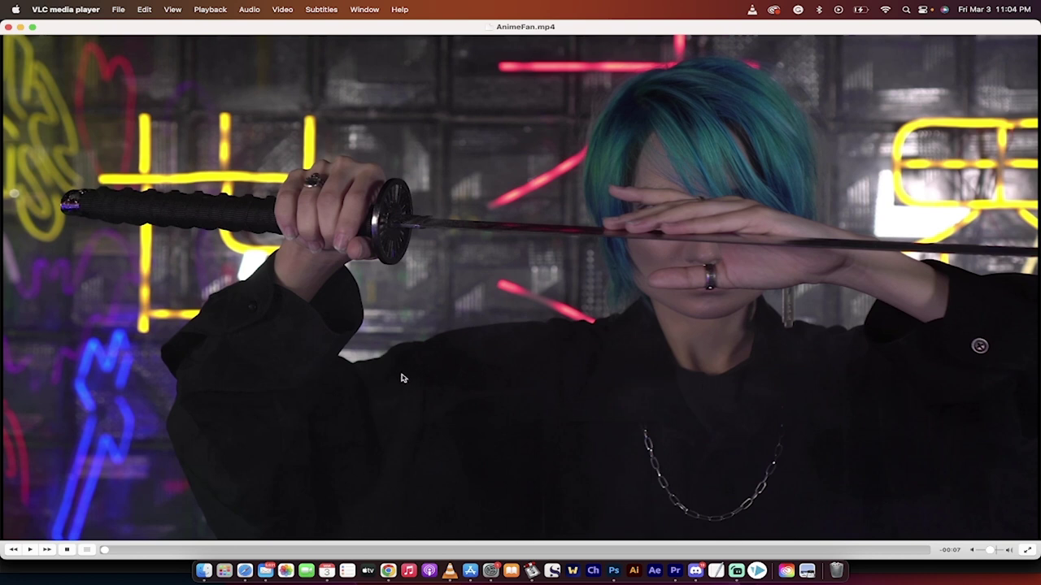
Play the original AnimeFan.mp4 clip in VLC, then pause it just before the end.
key(space)
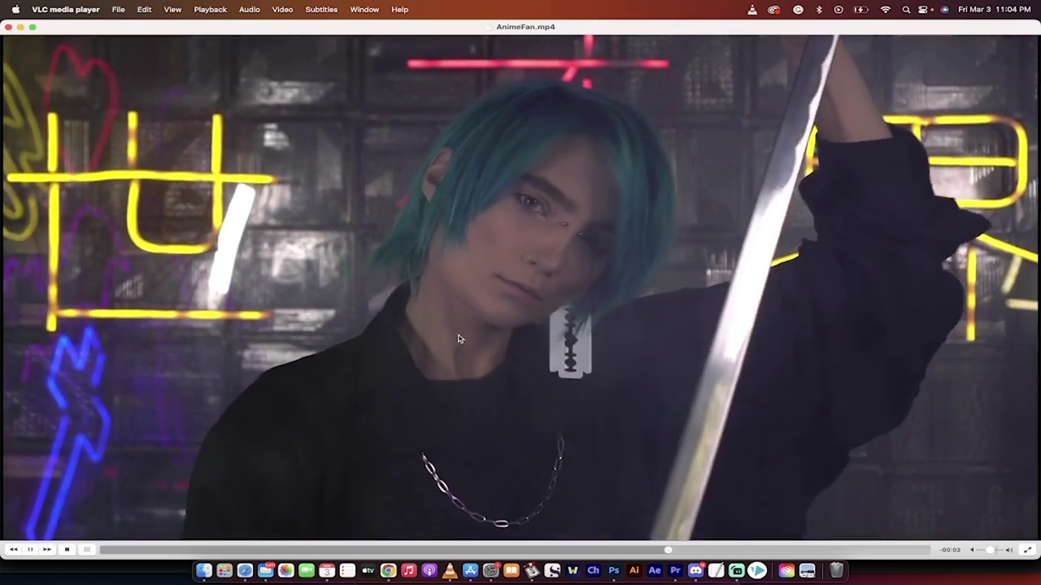
key(space)
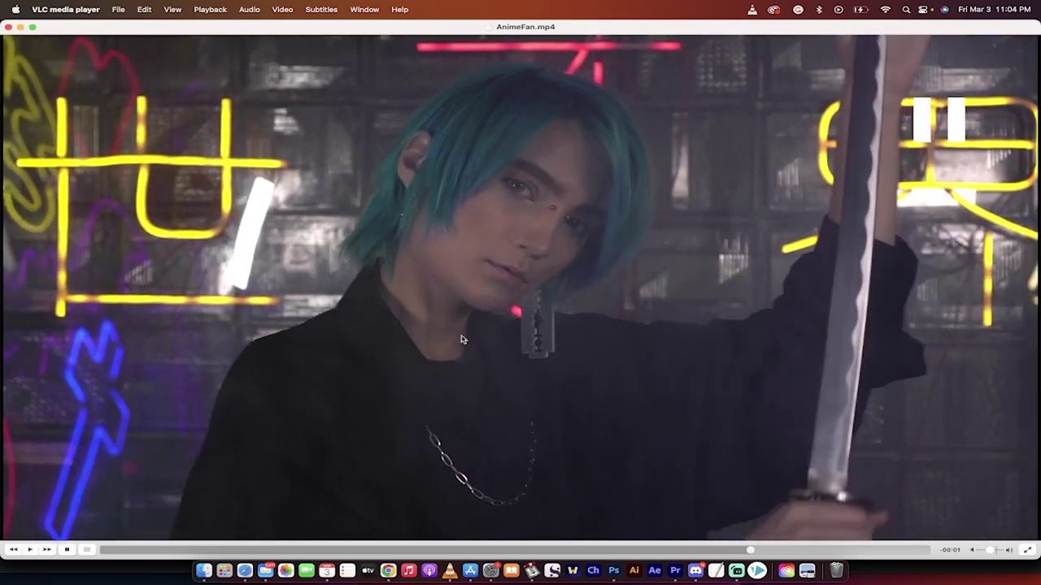
Switch to Chrome to watch the UGATIT - Transform AnimeFan asset video.
click(388, 570)
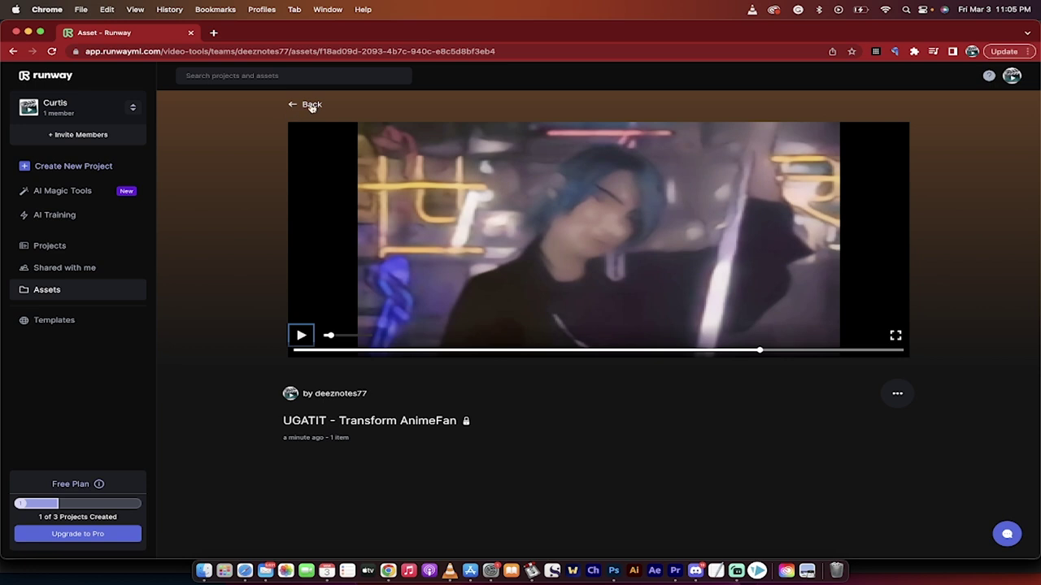
Go from the asset page to runwayml.com and on to the Projects dashboard.
click(55, 109)
click(161, 51)
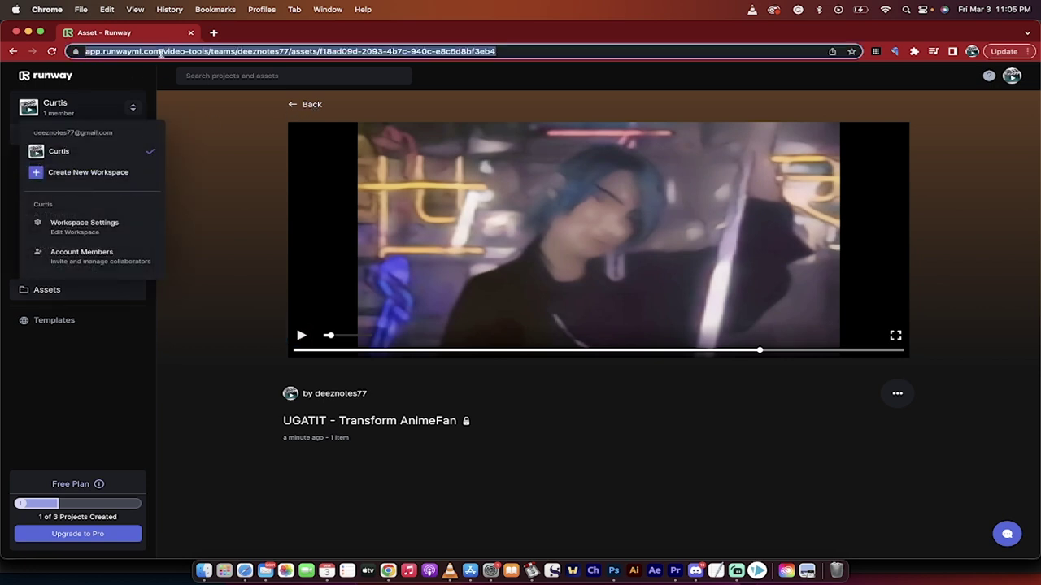
text(runwayml.com)
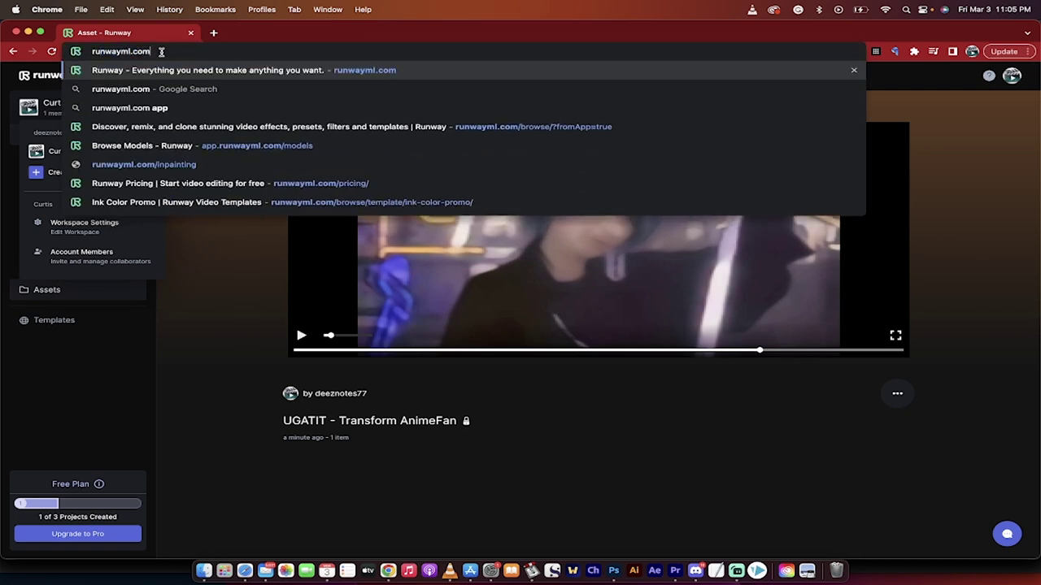
key(Return)
click(164, 51)
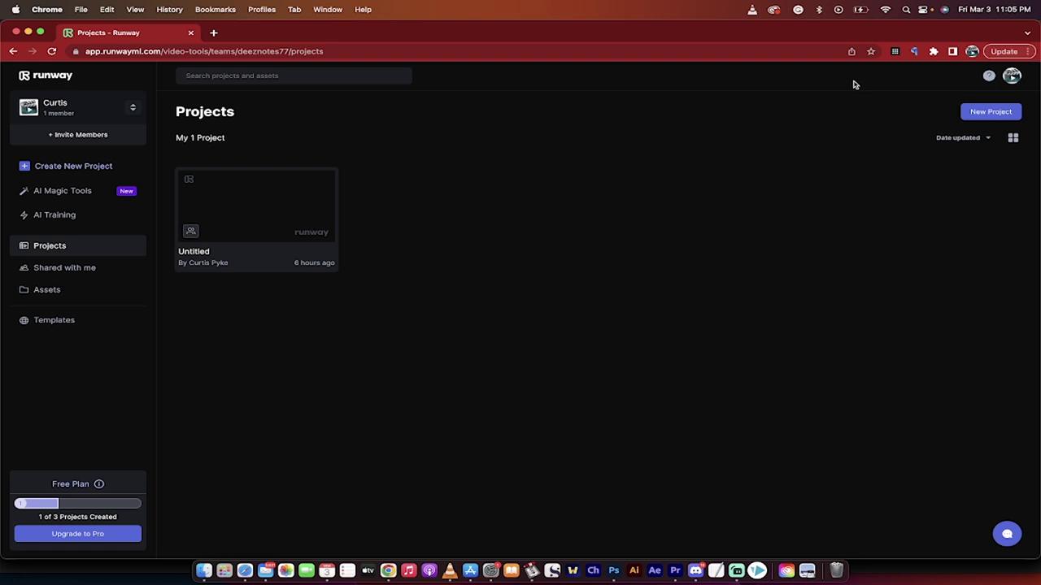
Open ML Lab from the account menu in a new tab, then close the Projects tab.
click(1011, 76)
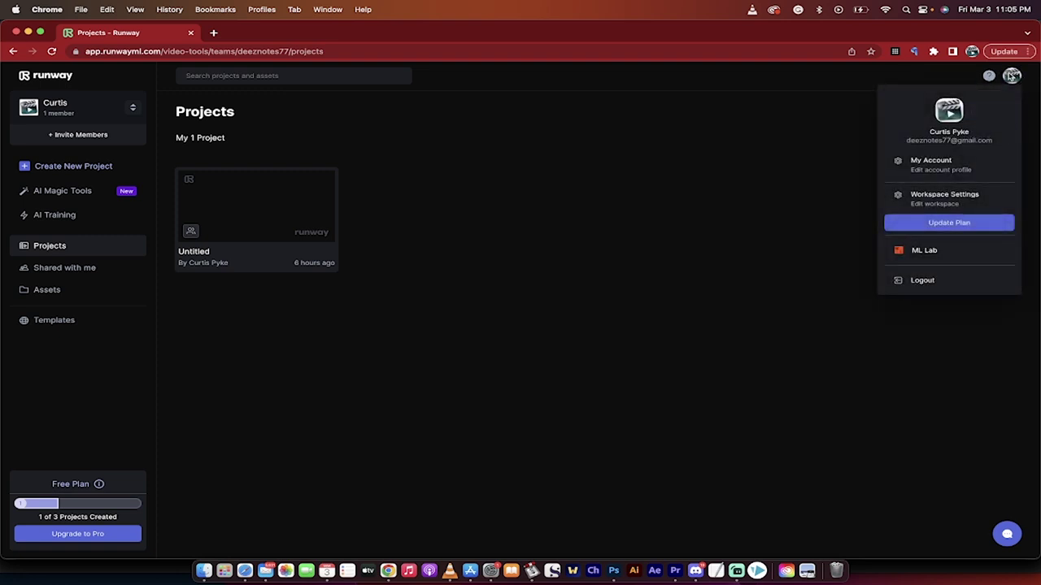
click(941, 254)
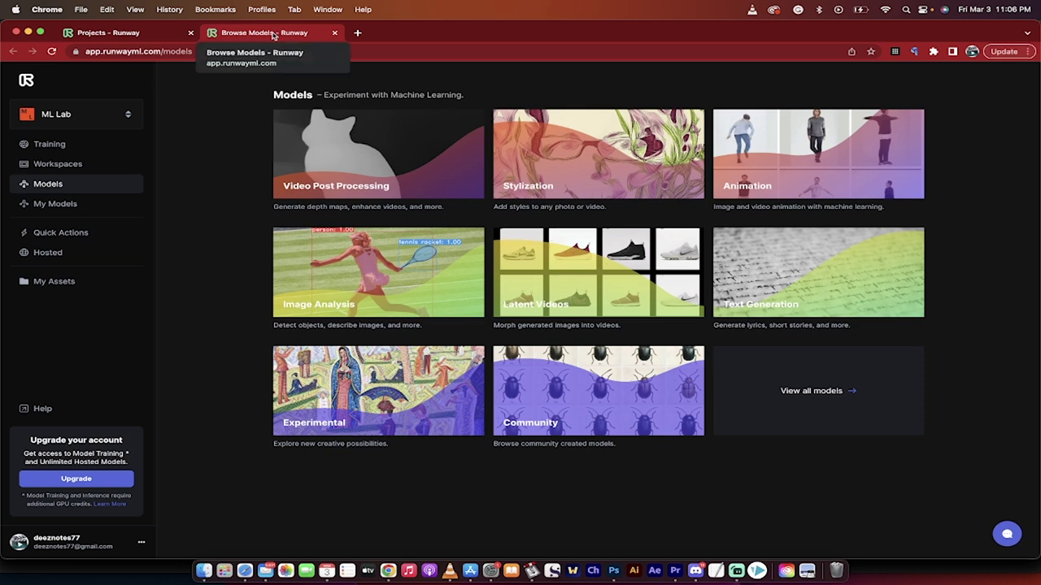
click(157, 33)
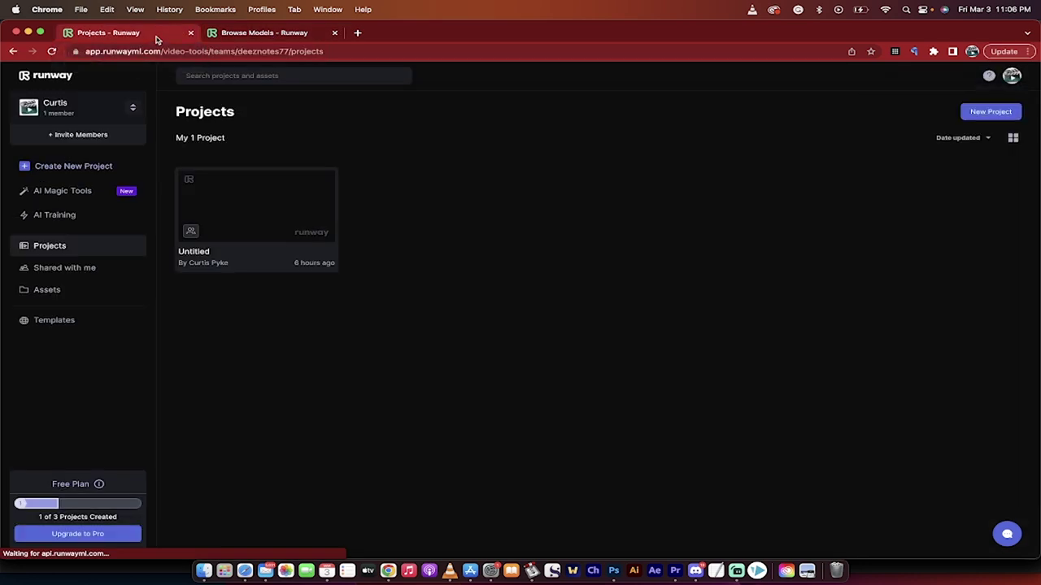
click(190, 33)
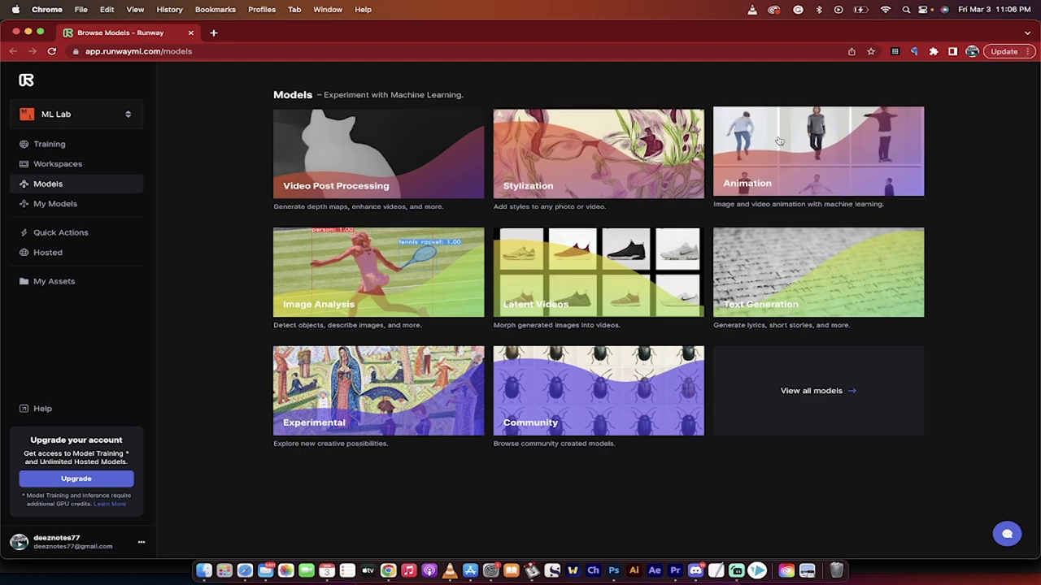
Open Stylization, scroll through its 18 models, and return to the featured UGATIT Anime Filter.
click(583, 178)
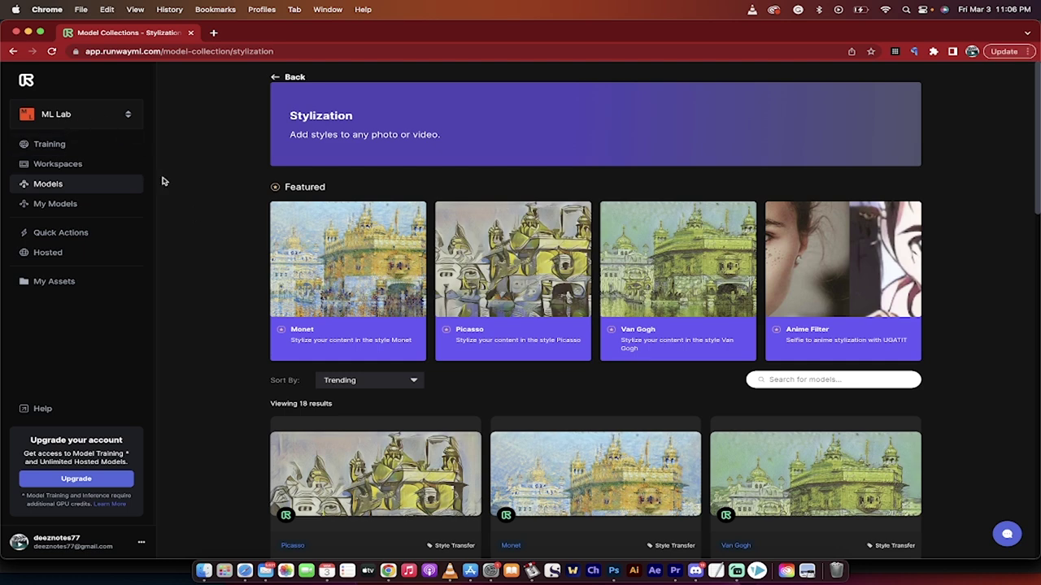
scroll(208, 266, down, 3)
scroll(208, 267, up, 1)
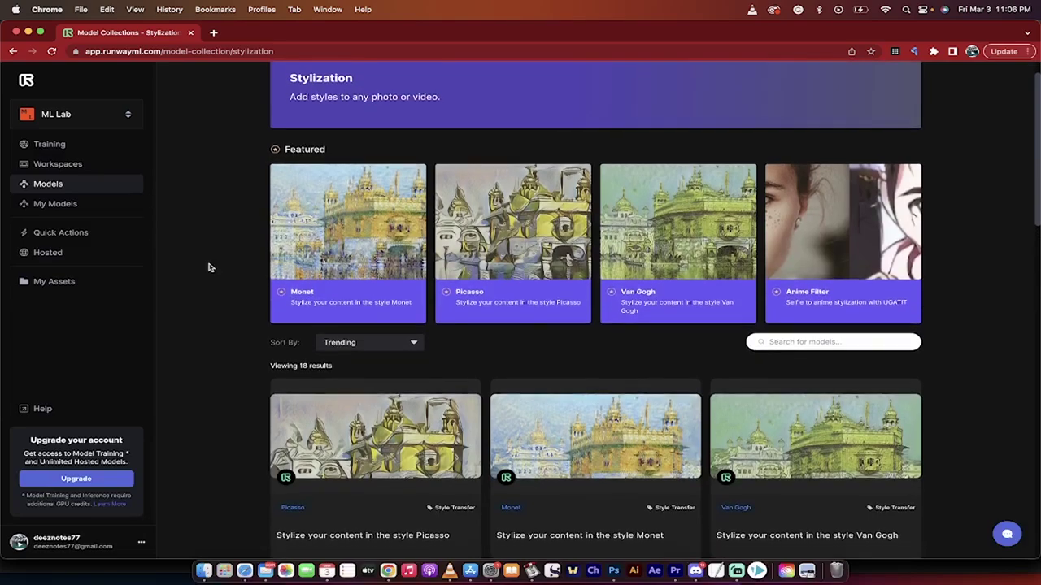
scroll(208, 267, down, 5)
scroll(208, 267, down, 5)
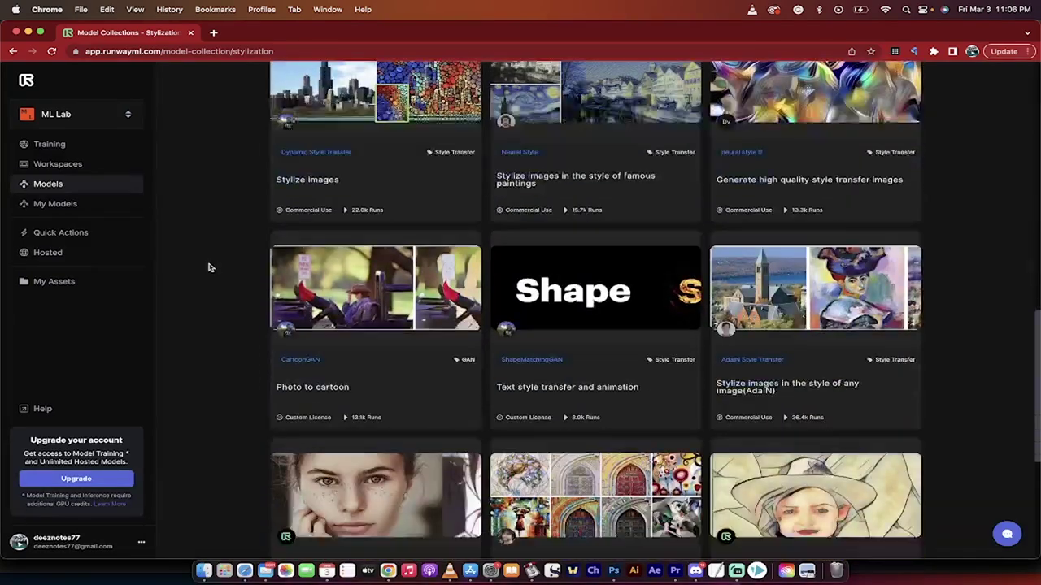
scroll(208, 267, up, 3)
scroll(209, 266, up, 5)
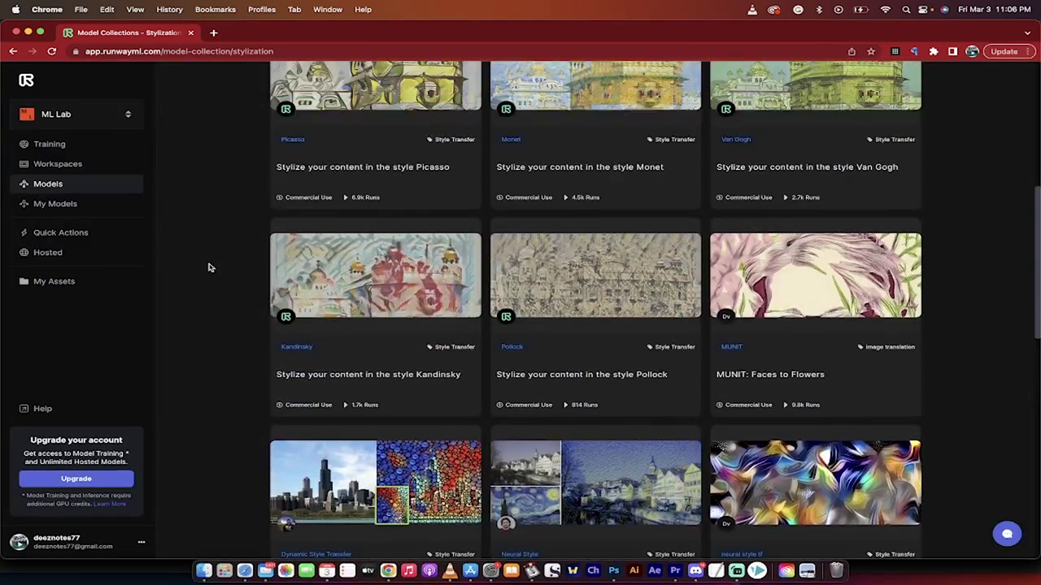
scroll(208, 267, down, 2)
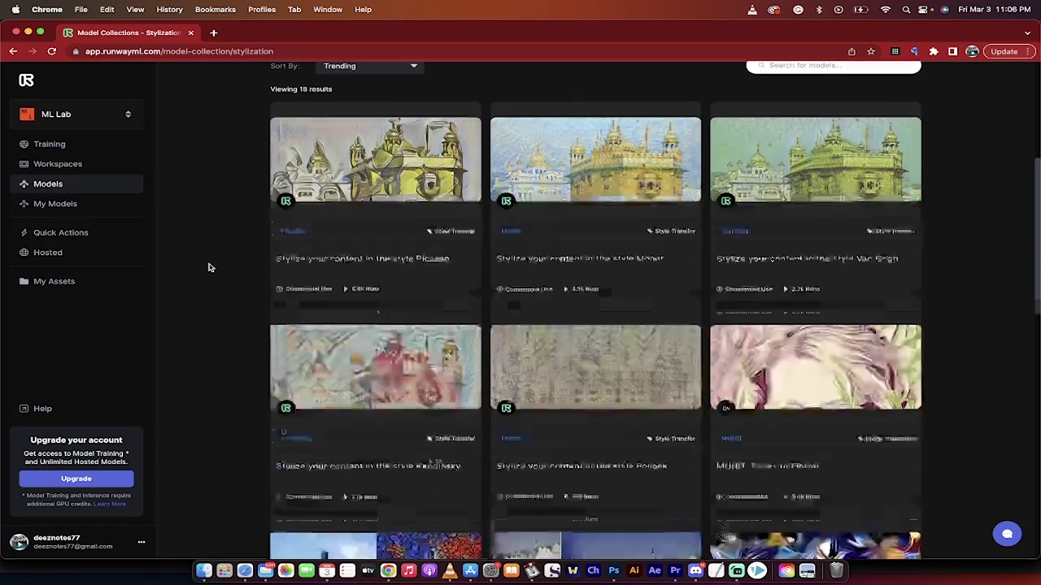
scroll(209, 266, down, 2)
scroll(208, 267, down, 2)
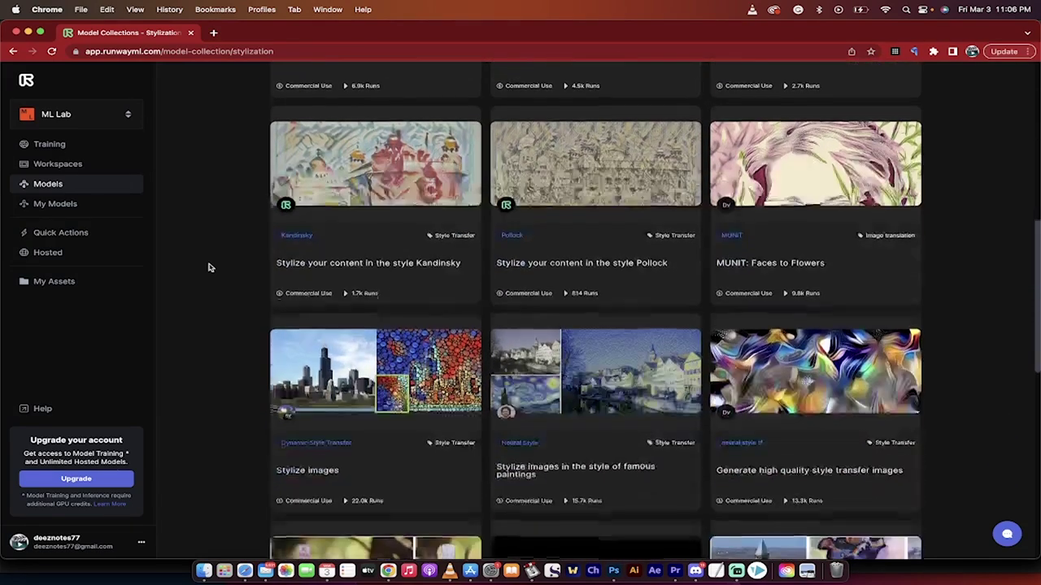
scroll(208, 267, up, 1)
scroll(208, 266, down, 1)
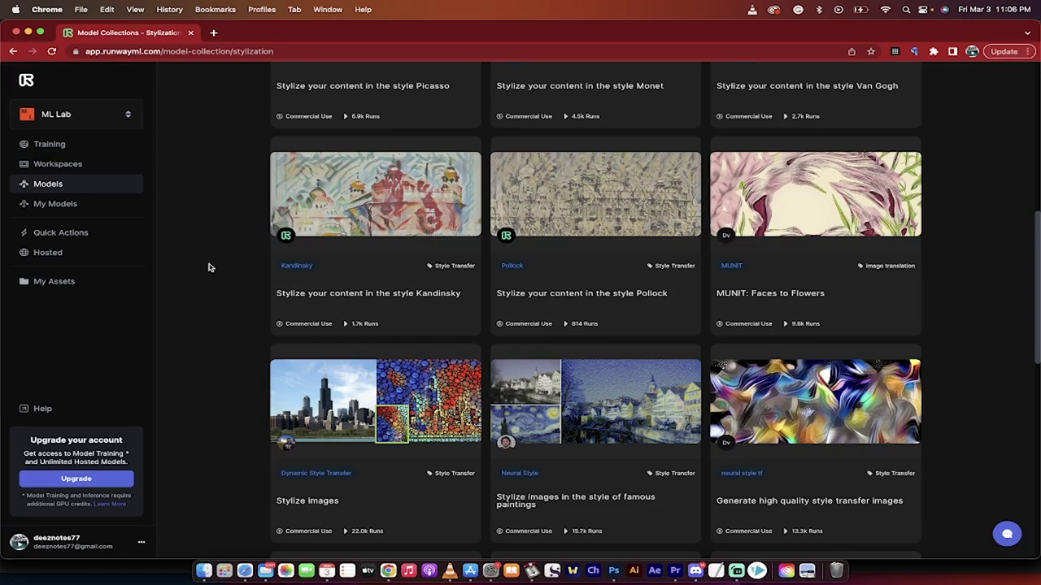
scroll(208, 267, down, 2)
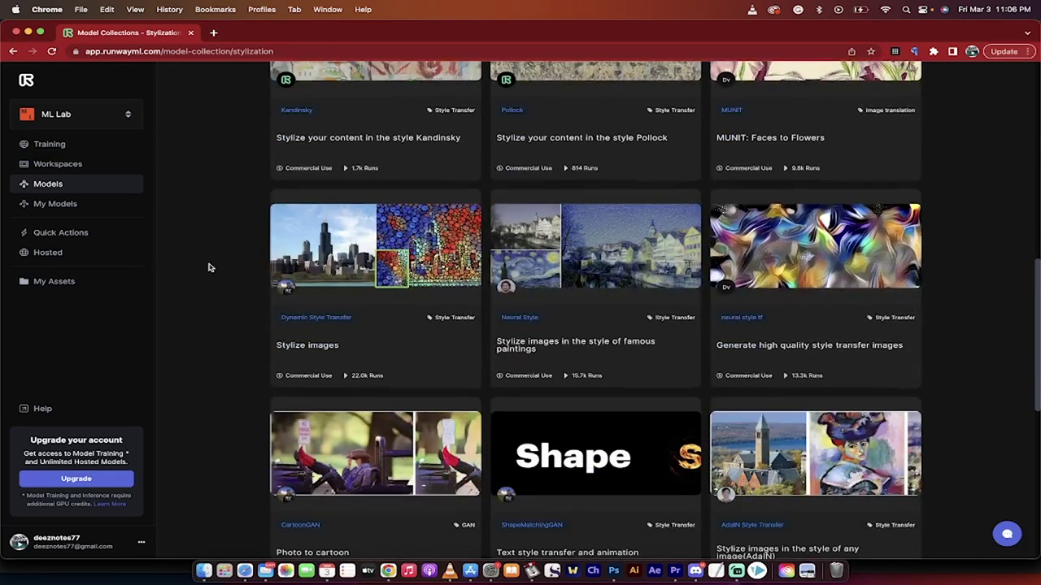
scroll(208, 267, down, 2)
scroll(208, 267, down, 2)
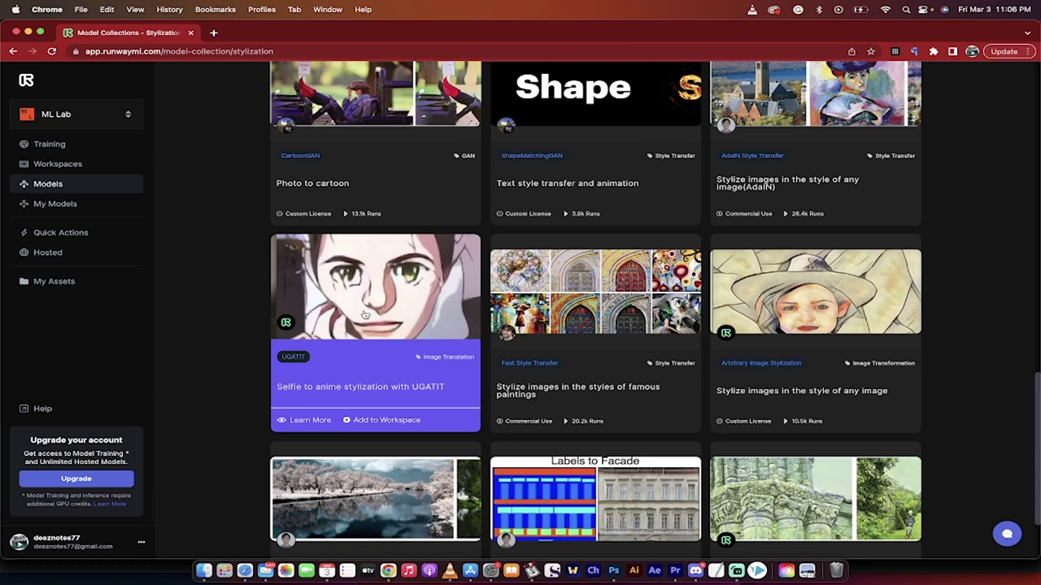
scroll(365, 315, up, 10)
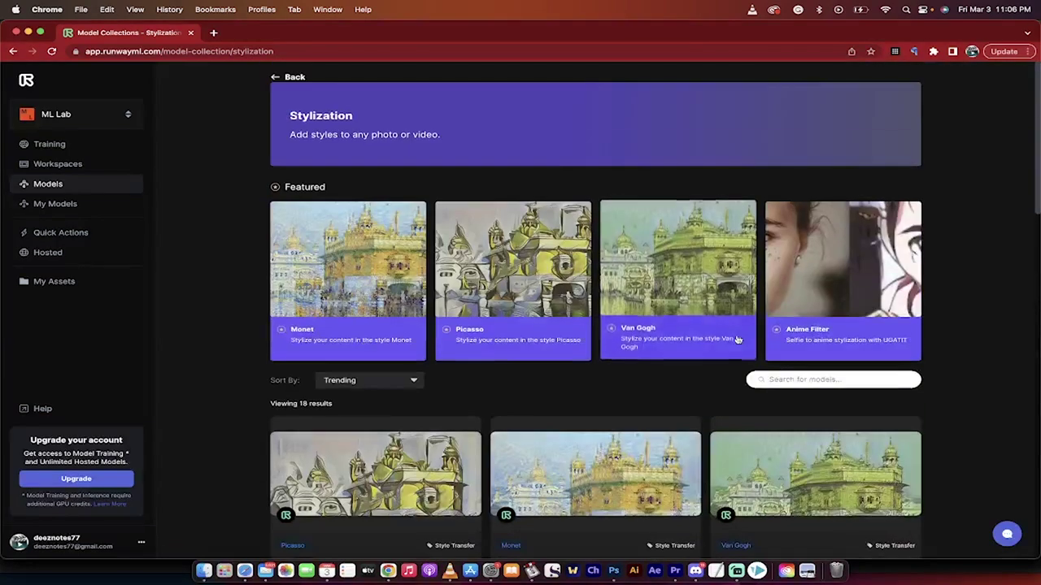
Open the UGATIT Anime Filter model and go to its Export Images & Videos page.
click(825, 273)
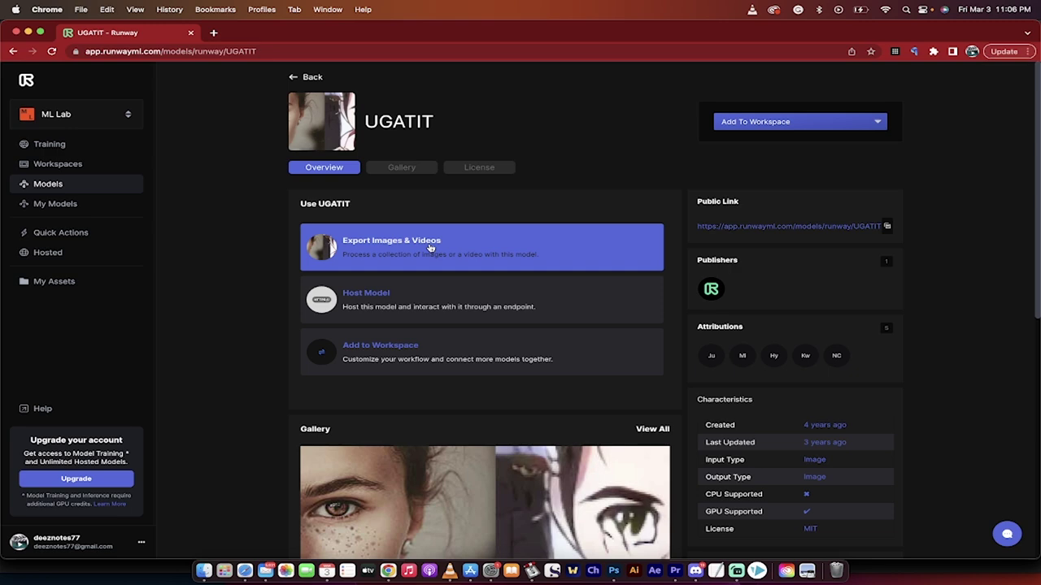
click(395, 252)
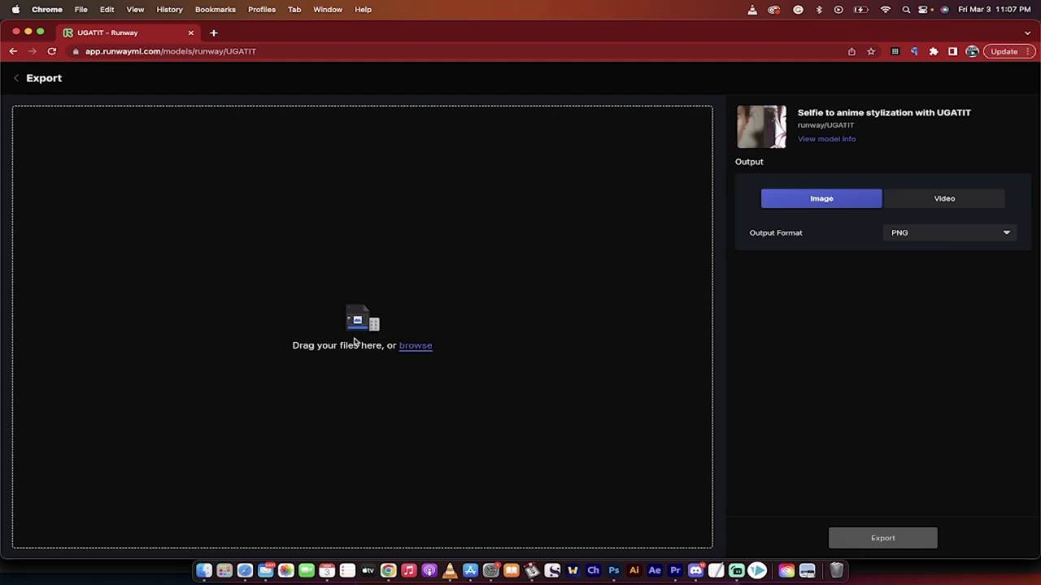
Drag AnimeFan.mp4 from Finder's Movies folder into the UGATIT export drop zone.
click(203, 571)
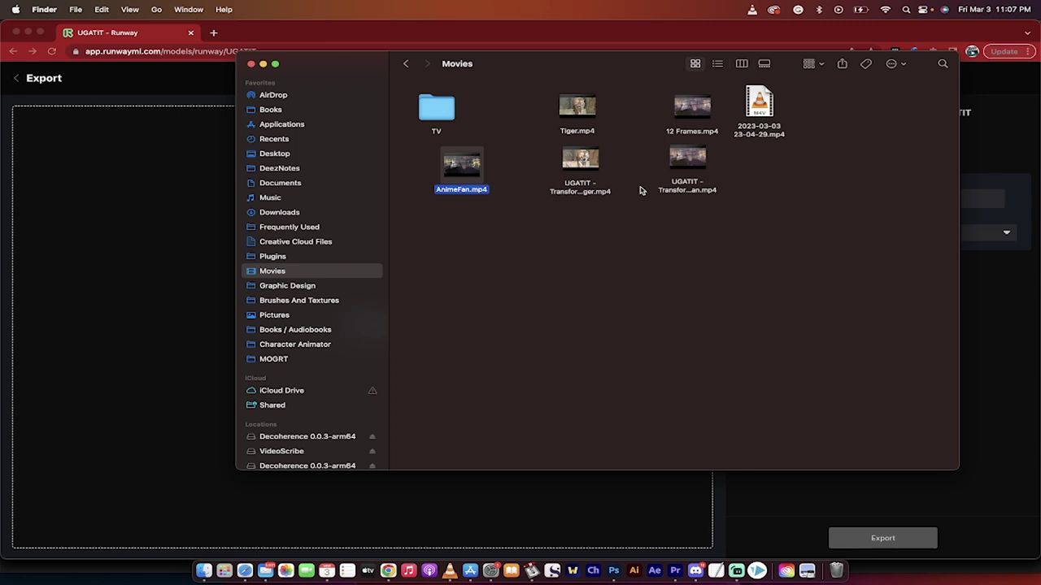
click(574, 193)
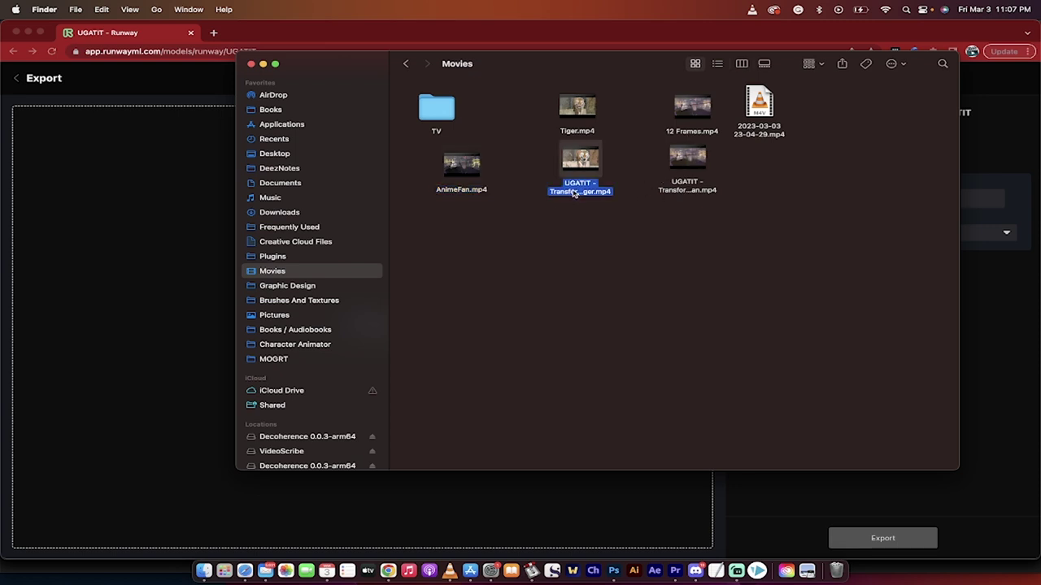
drag(464, 195, 387, 295)
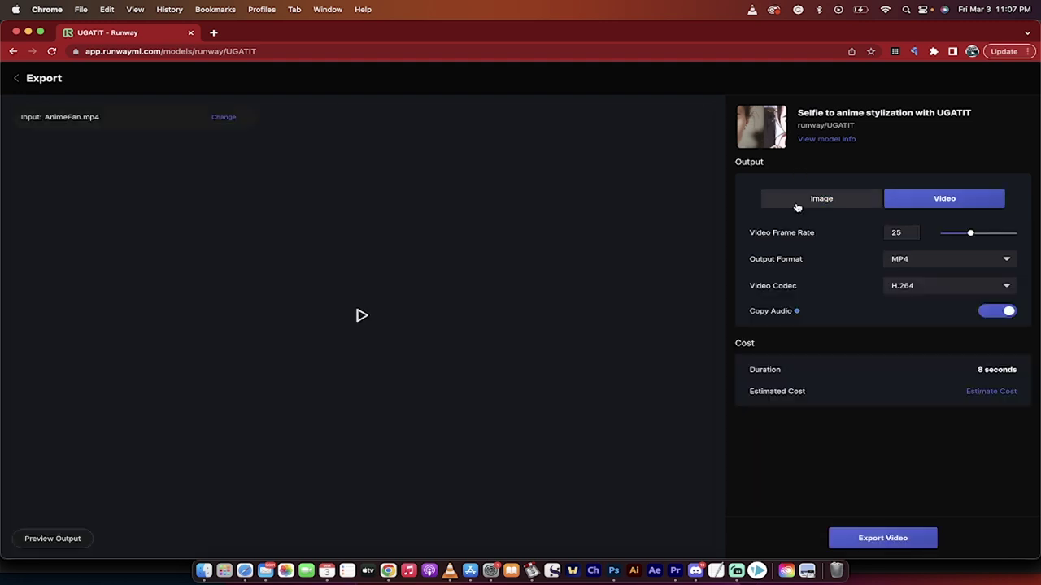
Keep Video output, set the frame rate to 12 fps, disable Copy Audio, and estimate cost.
click(811, 203)
click(936, 198)
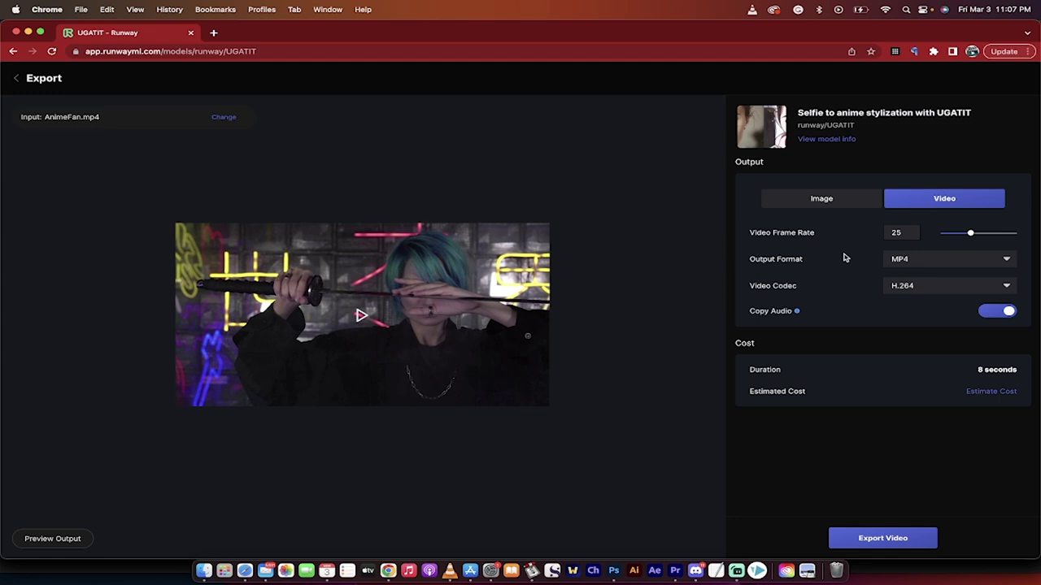
double_click(907, 233)
click(988, 311)
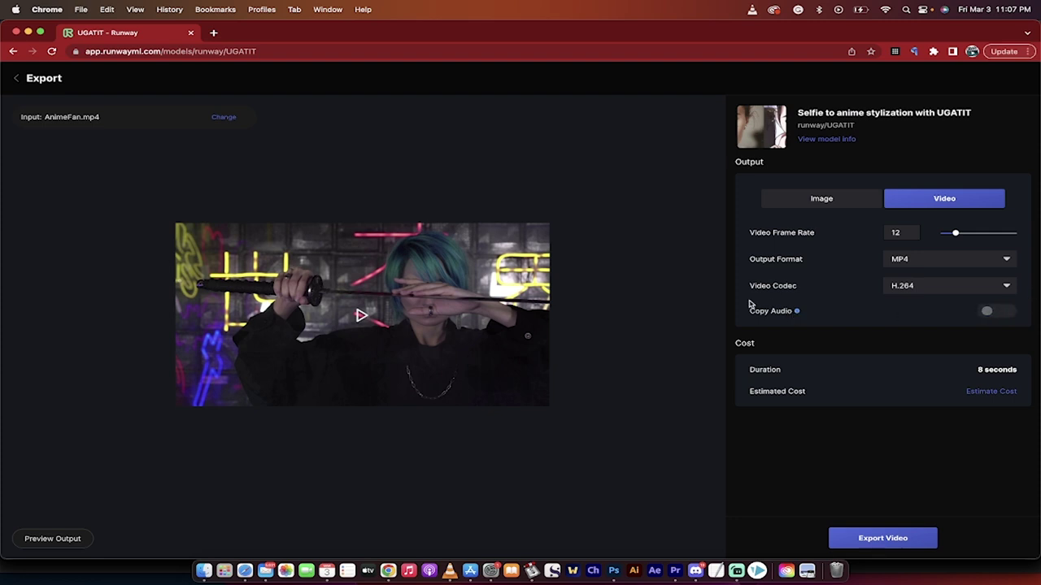
click(987, 393)
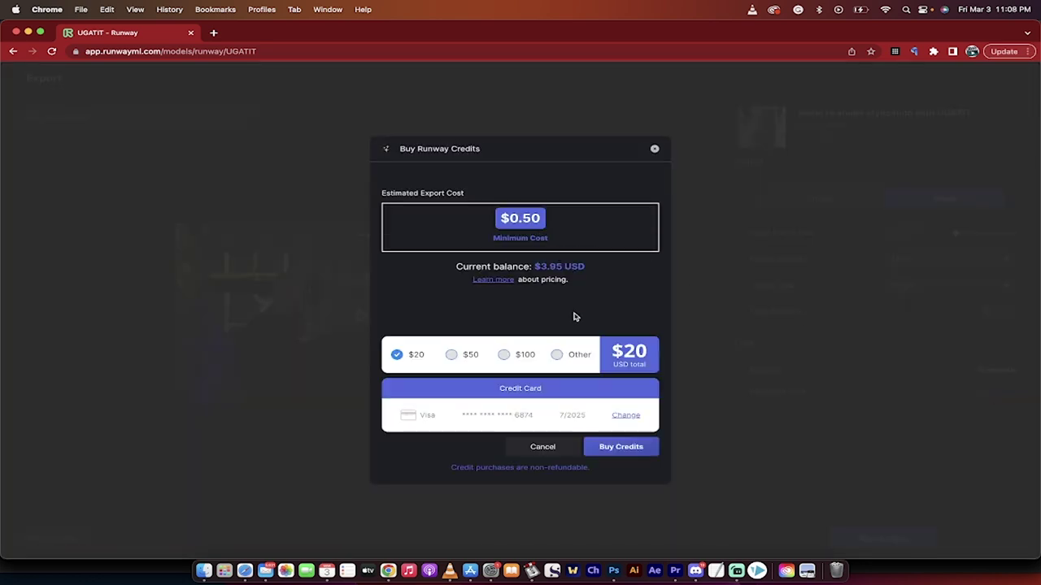
Dismiss the Buy Runway Credits dialog showing the $0.50 estimate.
click(654, 149)
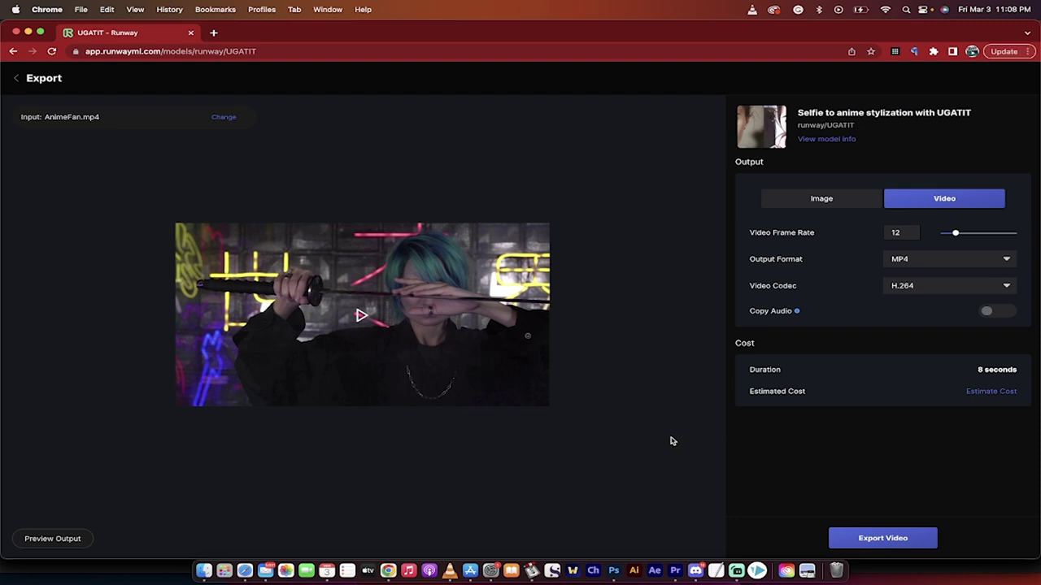
Export the anime-stylized video, then open the Movies folder in Finder.
click(876, 537)
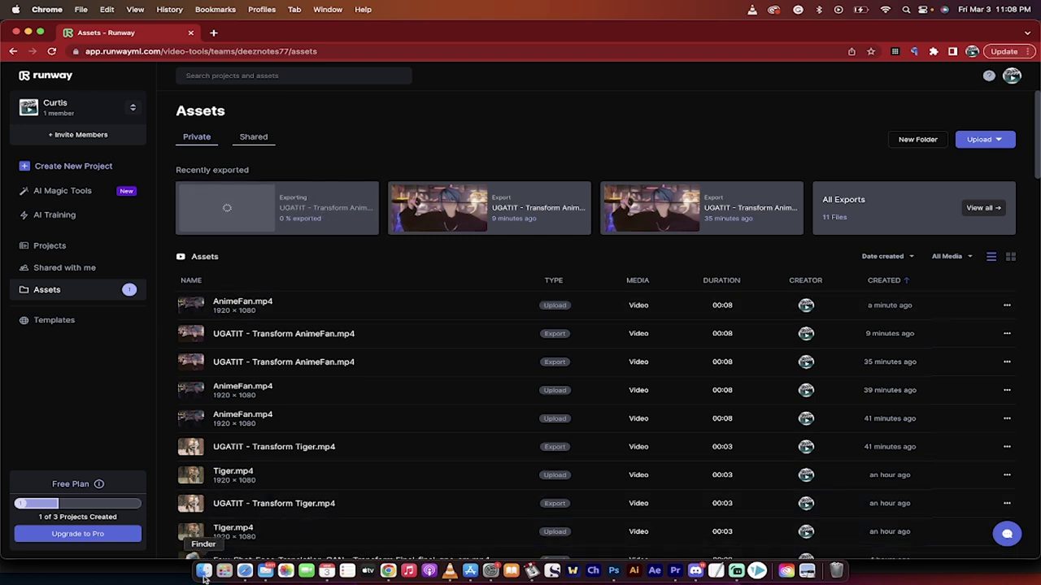
click(203, 573)
Play Tiger.mp4 and then its stylized version in VLC to compare them.
click(580, 190)
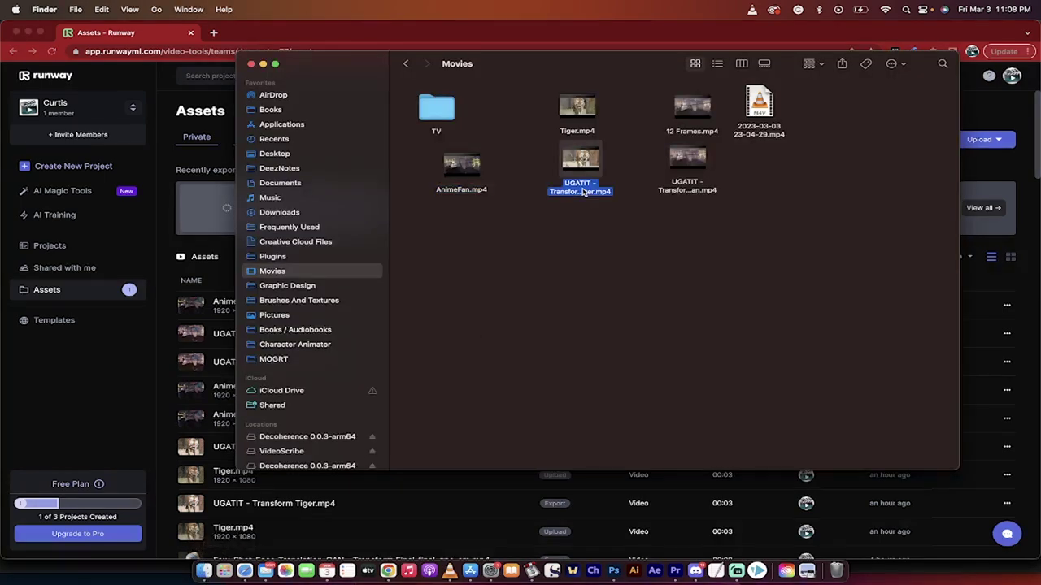
double_click(578, 110)
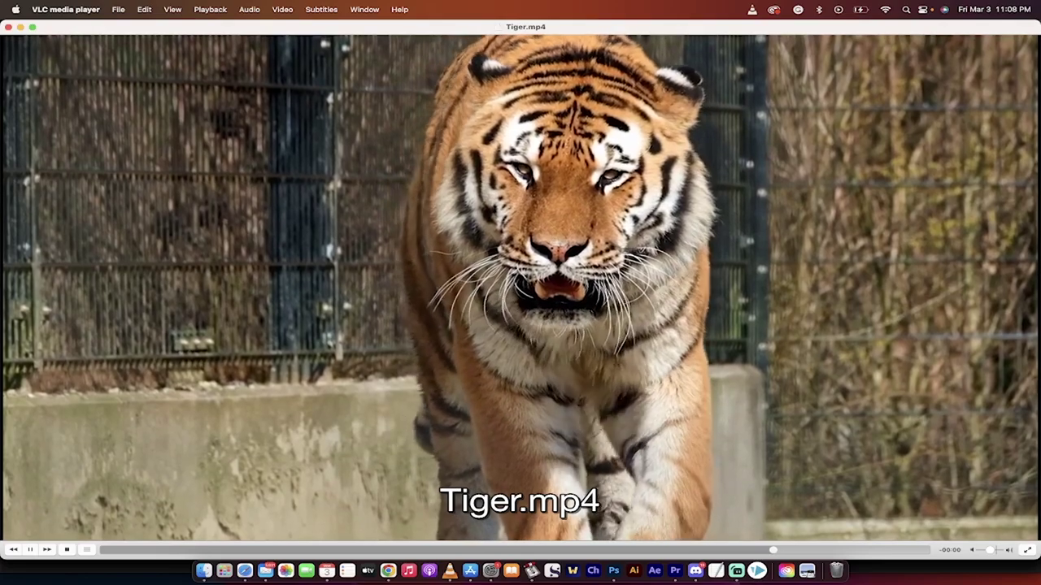
key(space)
click(204, 572)
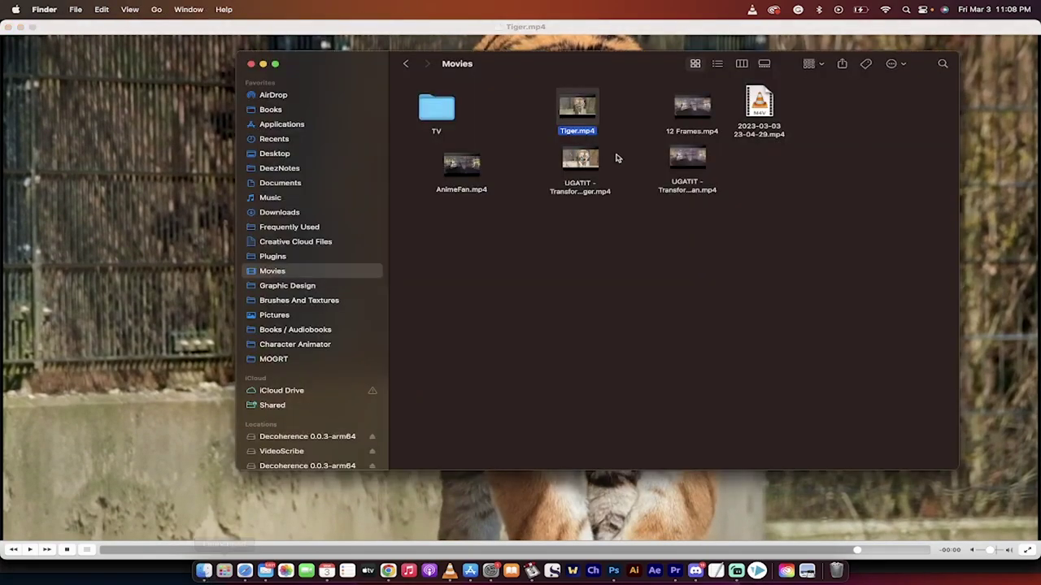
double_click(585, 199)
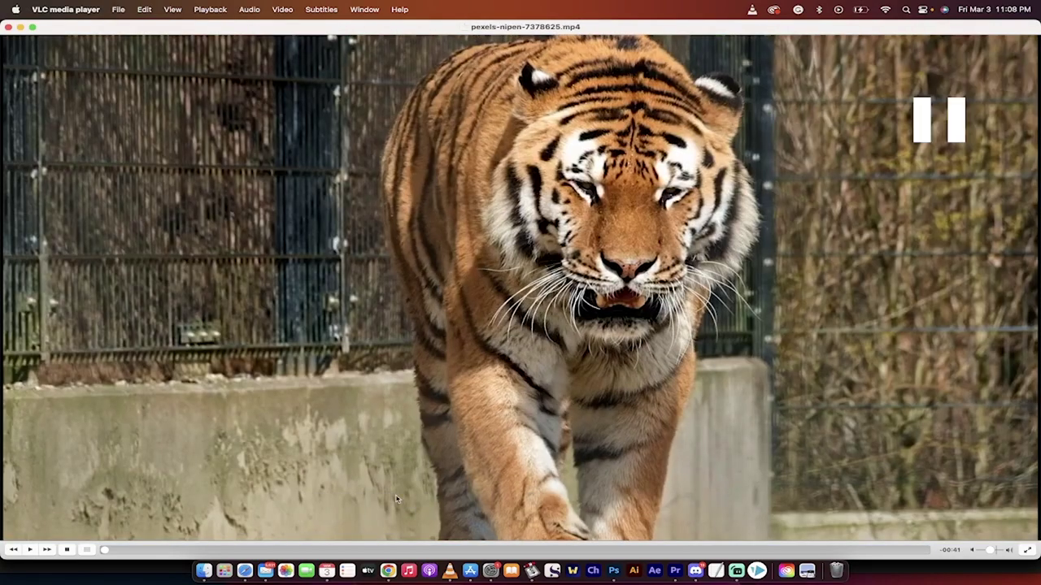
Preview 12 Frames.mp4 in VLC, pause it, and go back to Runway's Assets page.
click(204, 571)
click(756, 200)
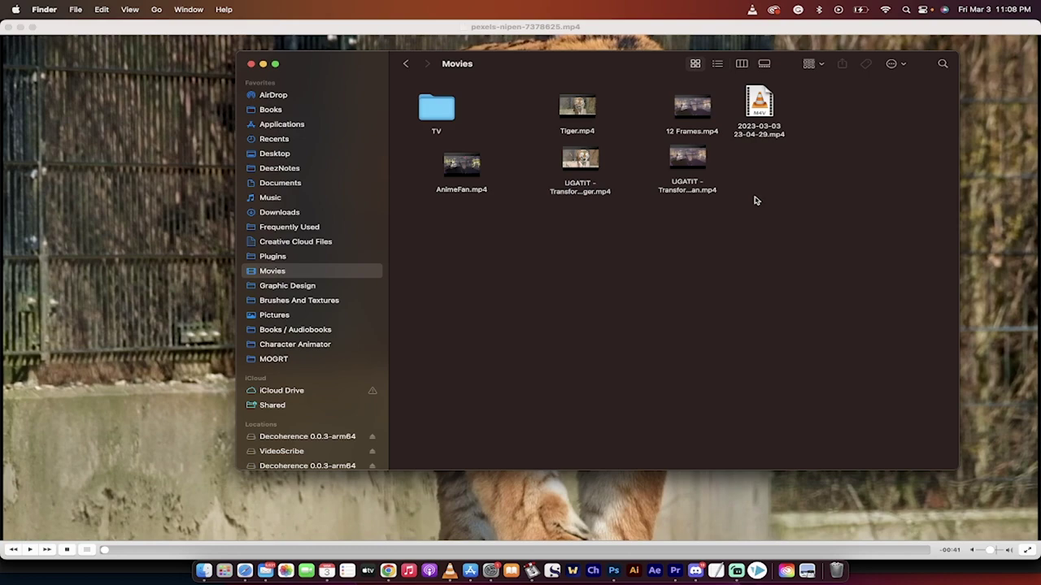
double_click(692, 114)
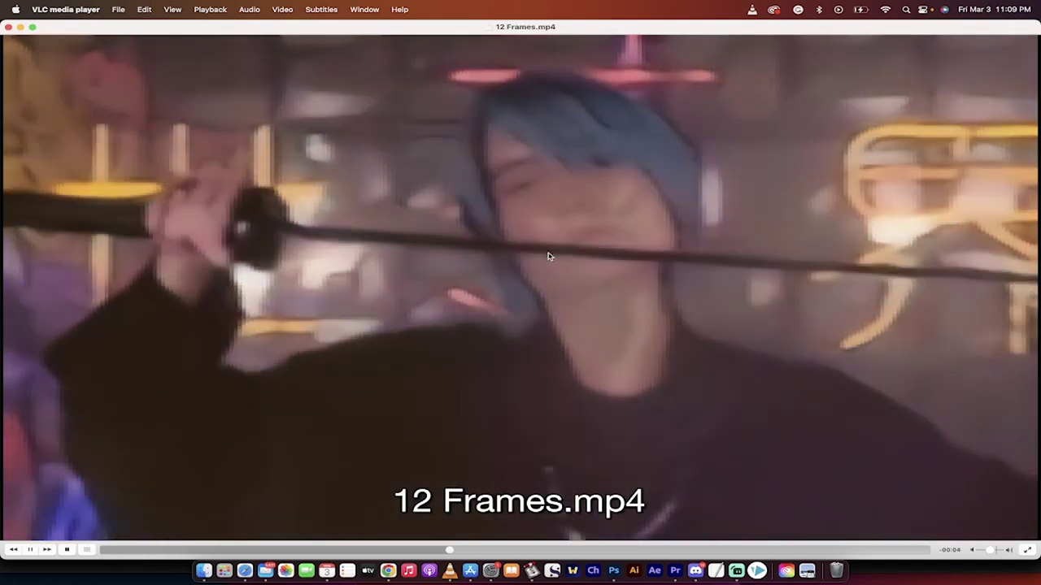
key(space)
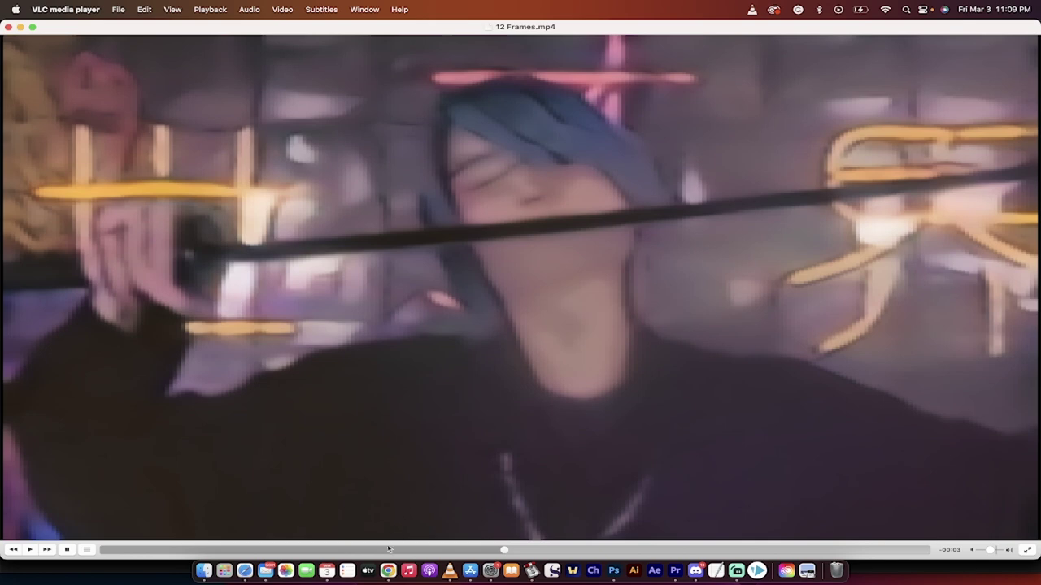
click(388, 570)
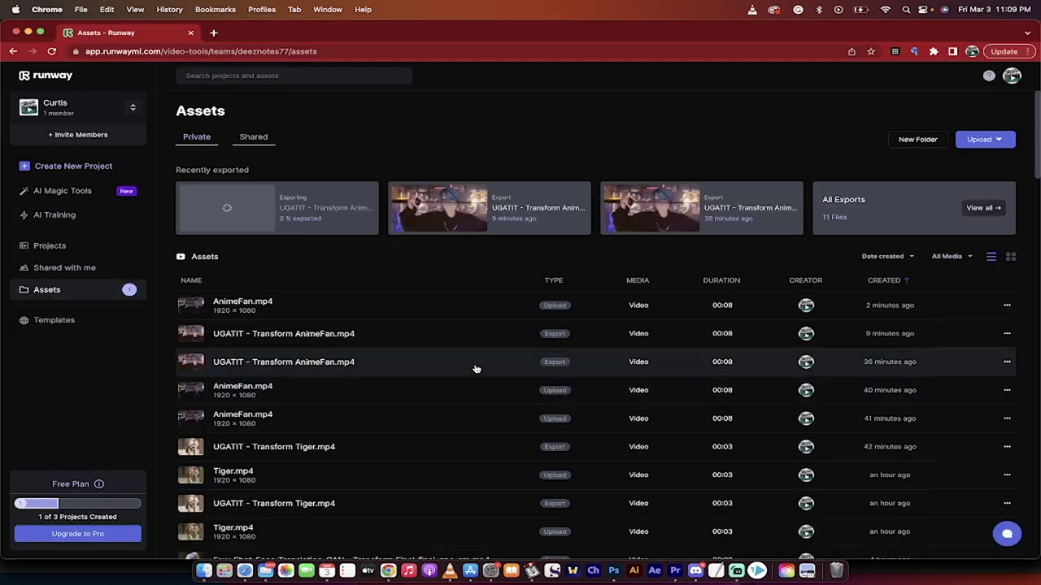